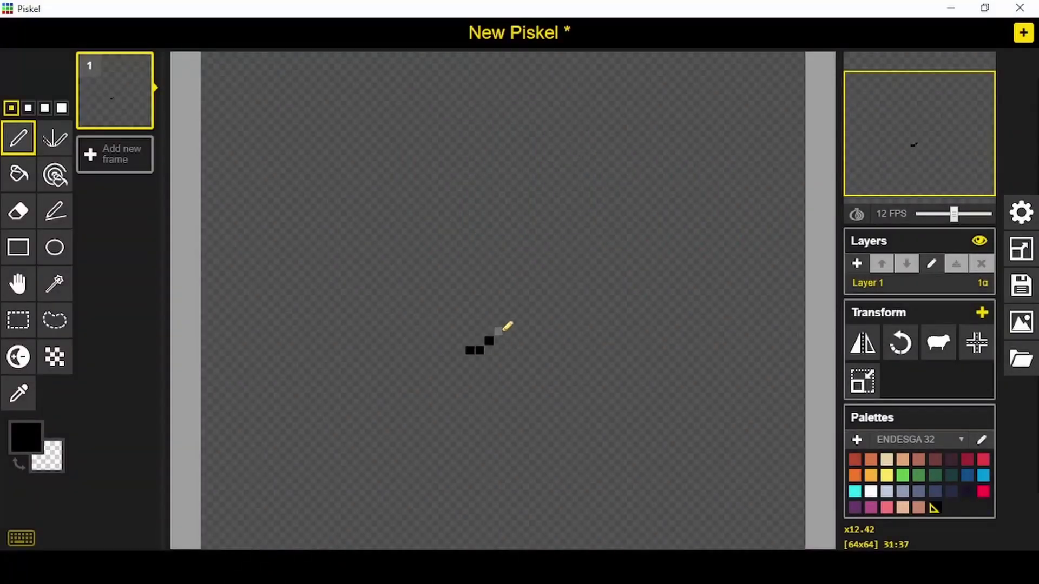
- Draw the black fish outline in frame 1: round body, lower curve, head front and forked tail
mouse_move(503, 330)
left_mouse_down()
mouse_move(489, 306)
mouse_move(511, 293)
mouse_move(589, 319)
mouse_move(615, 265)
mouse_move(619, 224)
left_mouse_up()
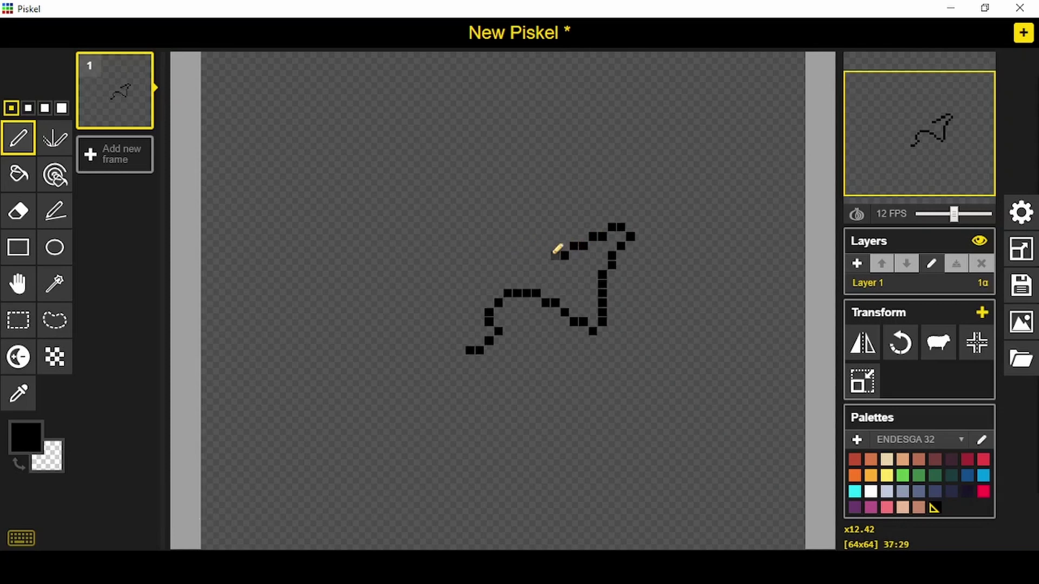
mouse_move(563, 248)
left_mouse_down()
mouse_move(498, 265)
mouse_move(486, 194)
mouse_move(413, 217)
left_mouse_up()
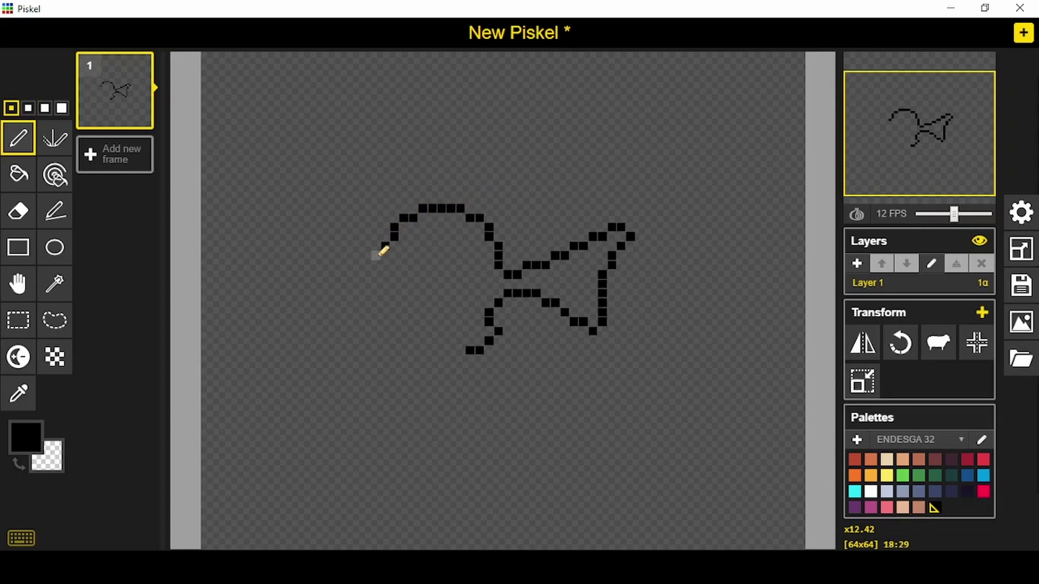
mouse_move(379, 253)
left_mouse_down()
mouse_move(370, 308)
mouse_move(394, 329)
mouse_move(399, 319)
mouse_move(403, 341)
mouse_move(459, 339)
left_mouse_up()
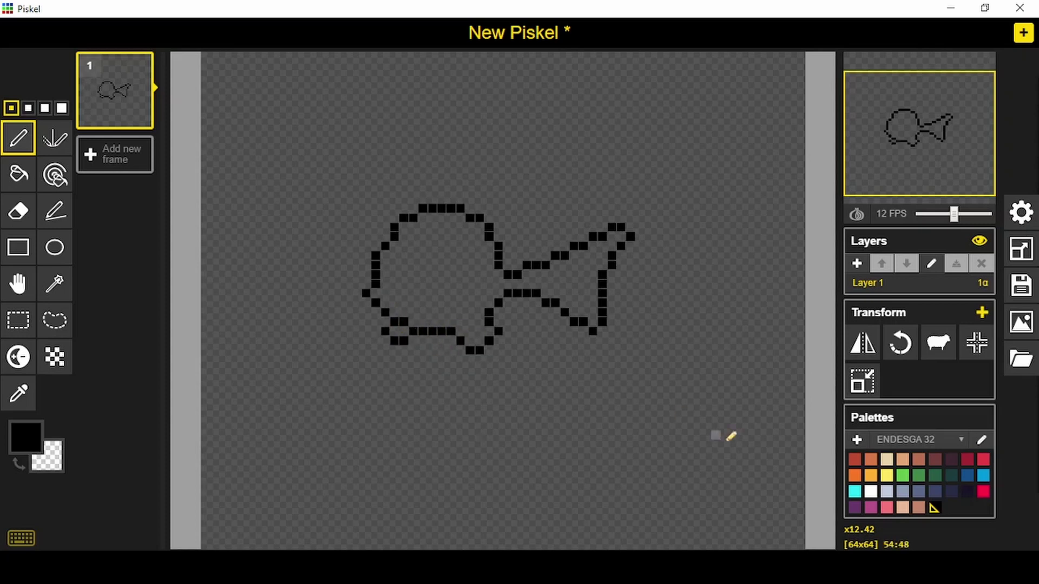
left_click(854, 475)
- Pen an orange line across the fish body and an orange ring above it
left_click(385, 304)
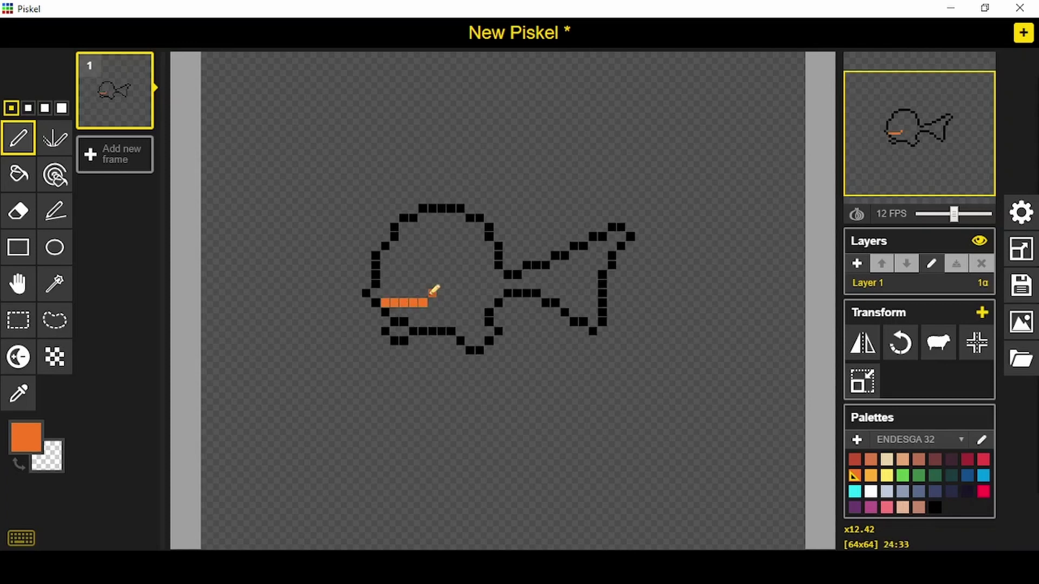
left_click_drag(451, 294, 469, 293)
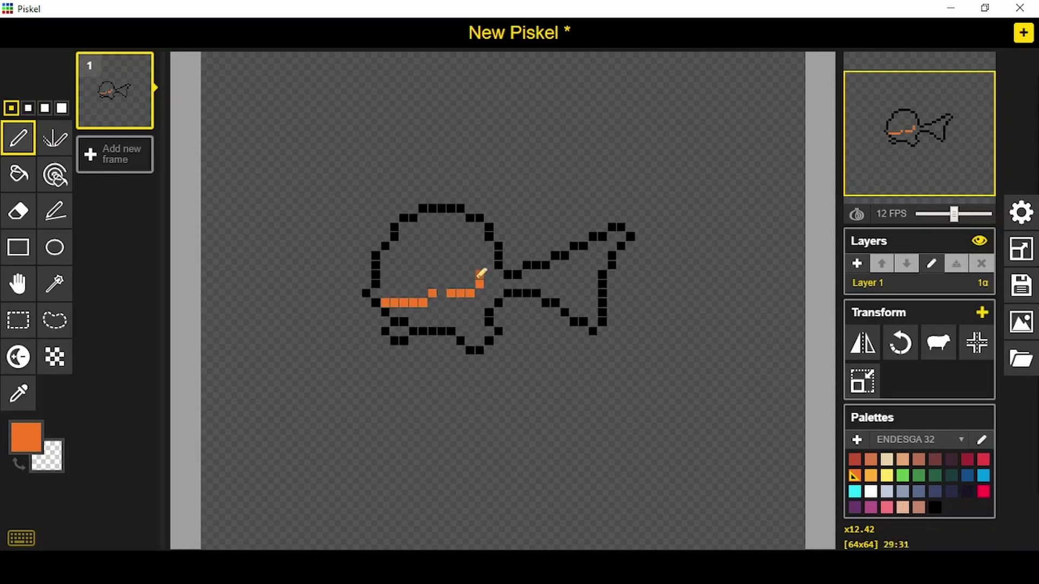
left_click(489, 255)
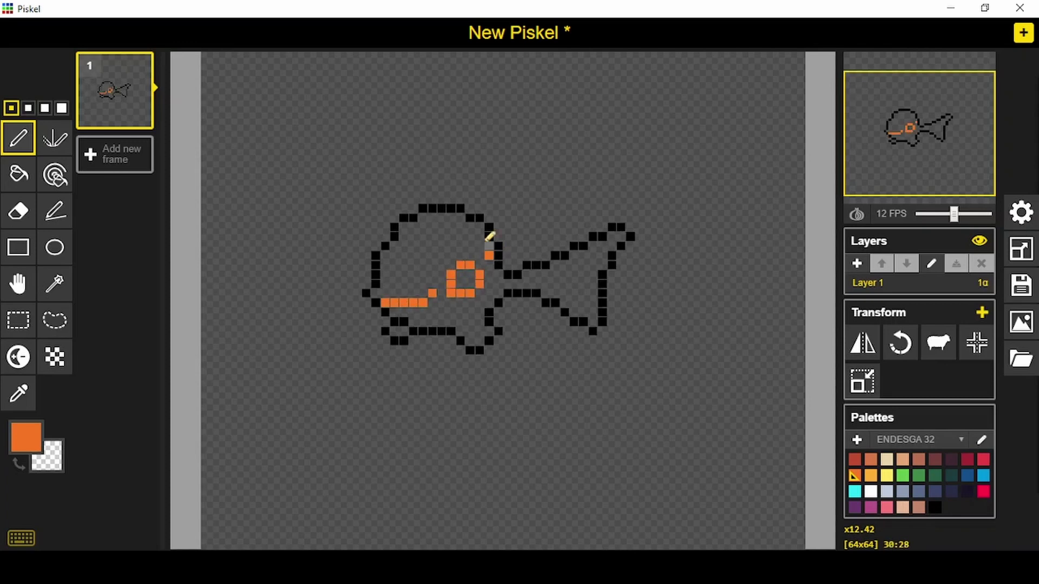
left_click(479, 236)
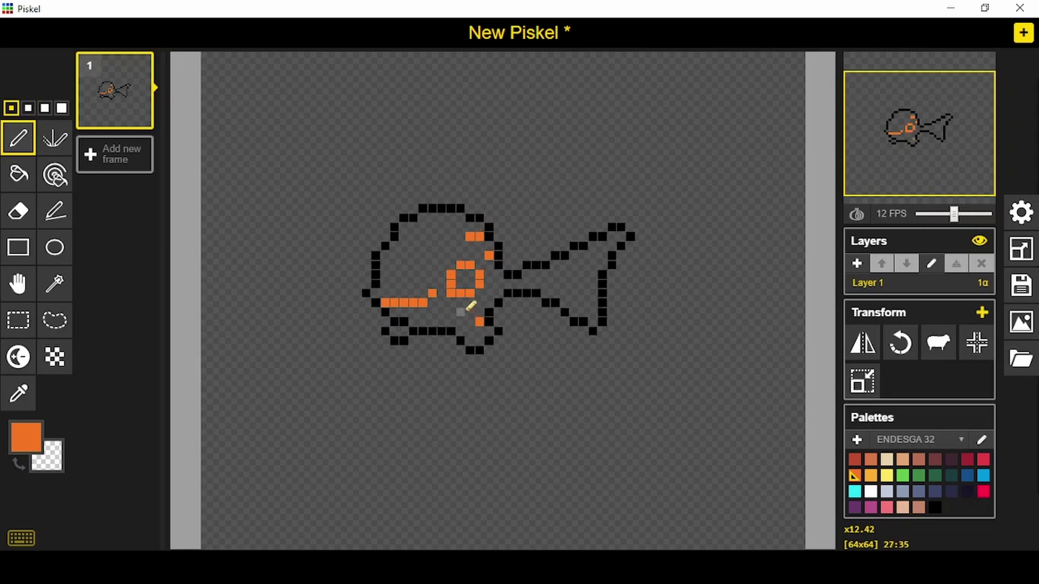
- Bucket-fill the fish body yellow
left_click(18, 173)
left_click(886, 475)
left_click(422, 255)
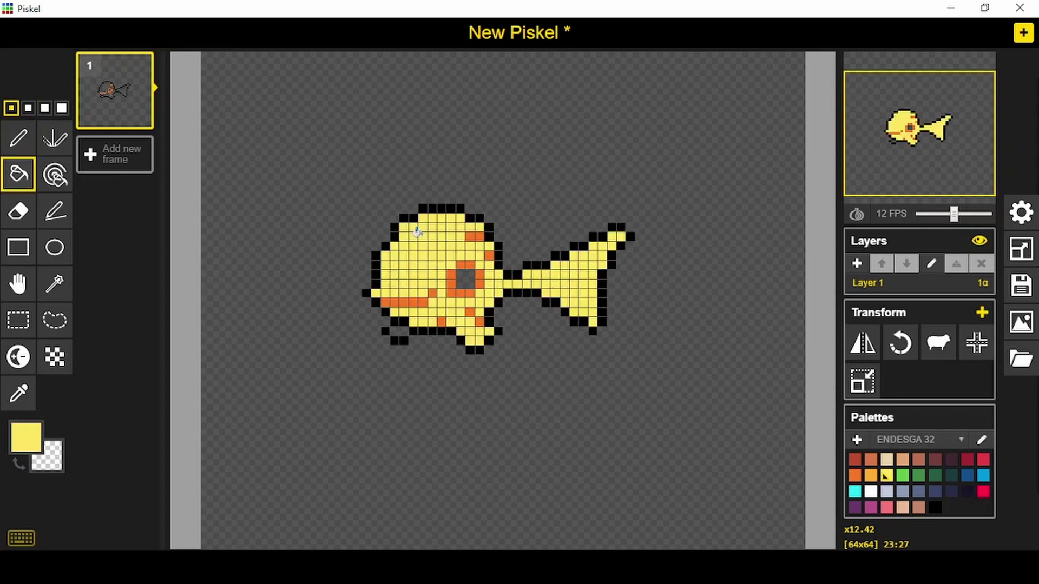
- Fill the tail yellow and shade the body edges, tail top and bottom-left fin orange
left_click(464, 278)
left_click(869, 475)
key("p")
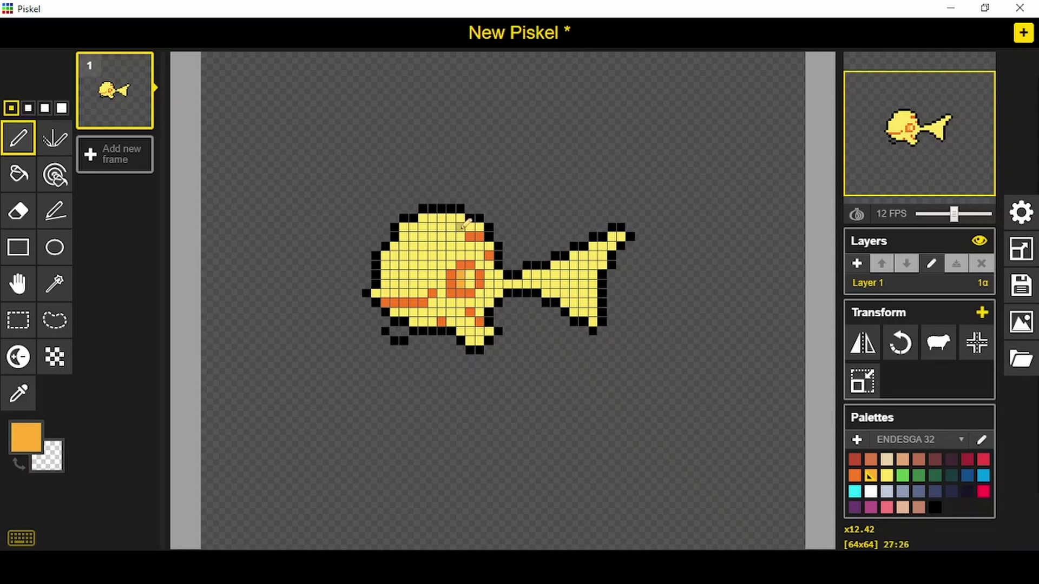
left_click(489, 250)
left_click(498, 275)
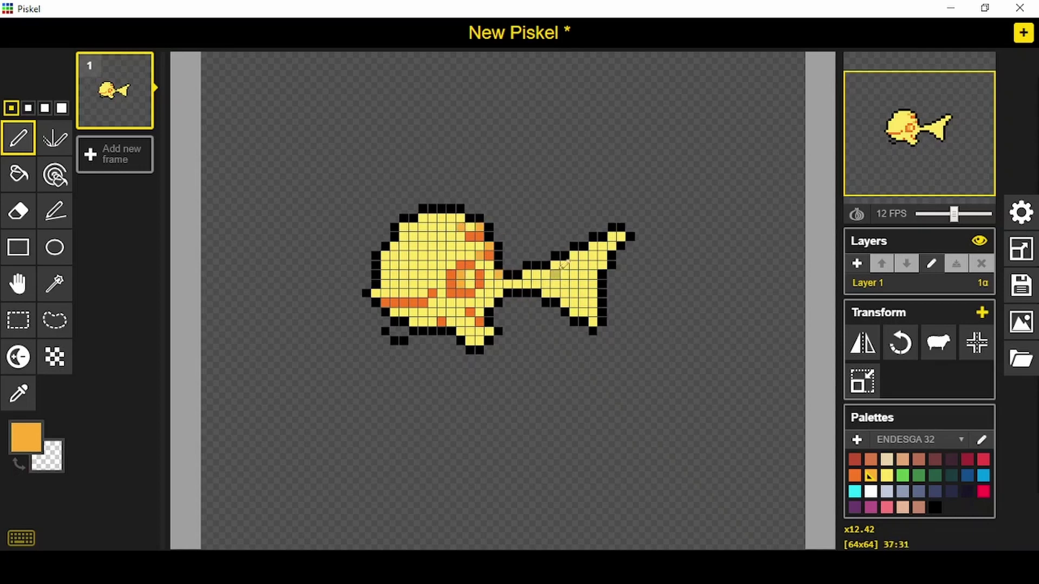
mouse_move(556, 267)
left_mouse_down()
mouse_move(573, 254)
mouse_move(597, 313)
mouse_move(561, 288)
mouse_move(591, 287)
left_mouse_up()
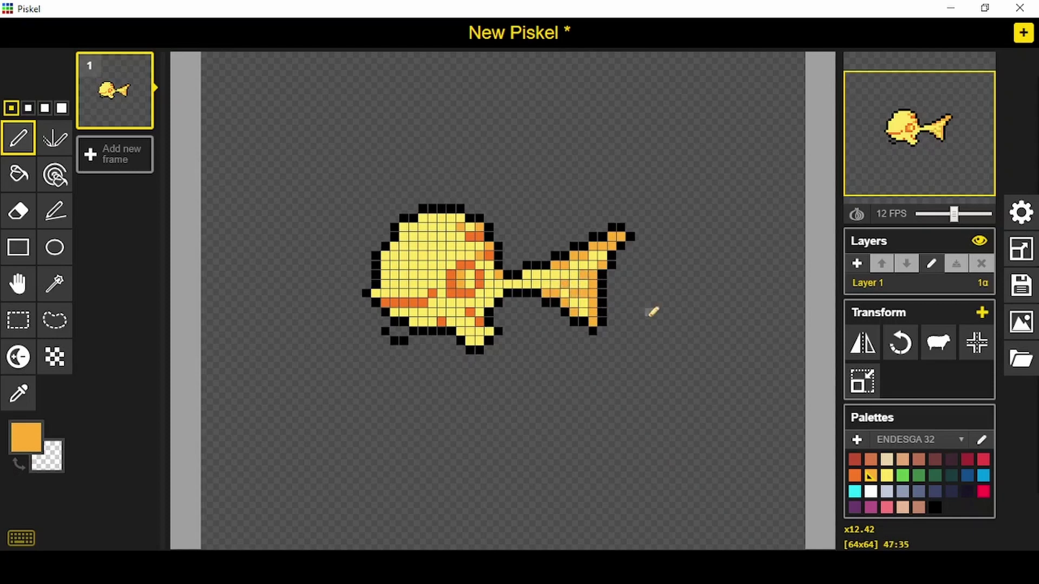
left_click(375, 292)
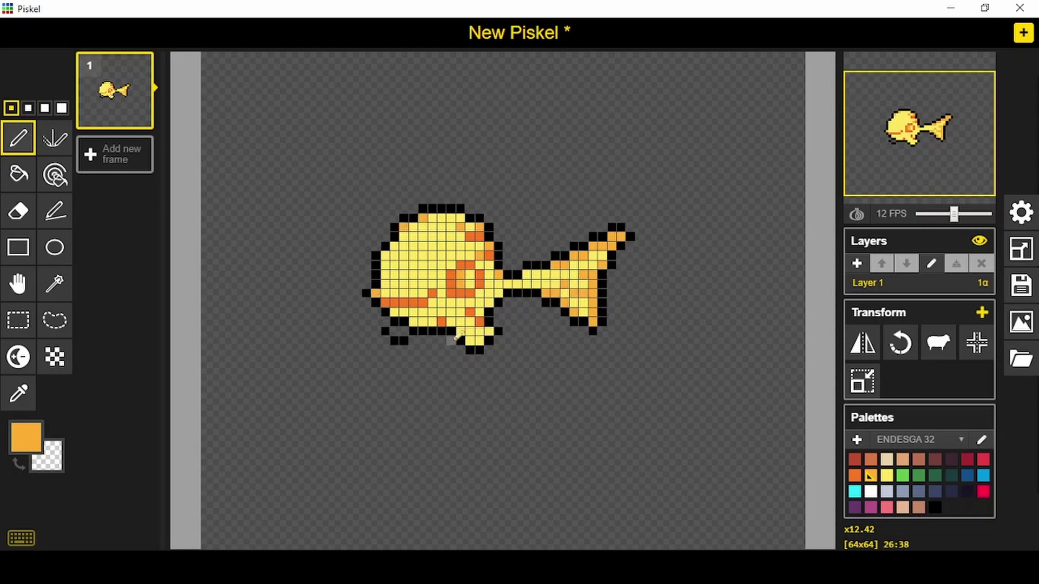
mouse_move(392, 331)
left_mouse_down()
mouse_move(489, 334)
mouse_move(479, 342)
left_mouse_up()
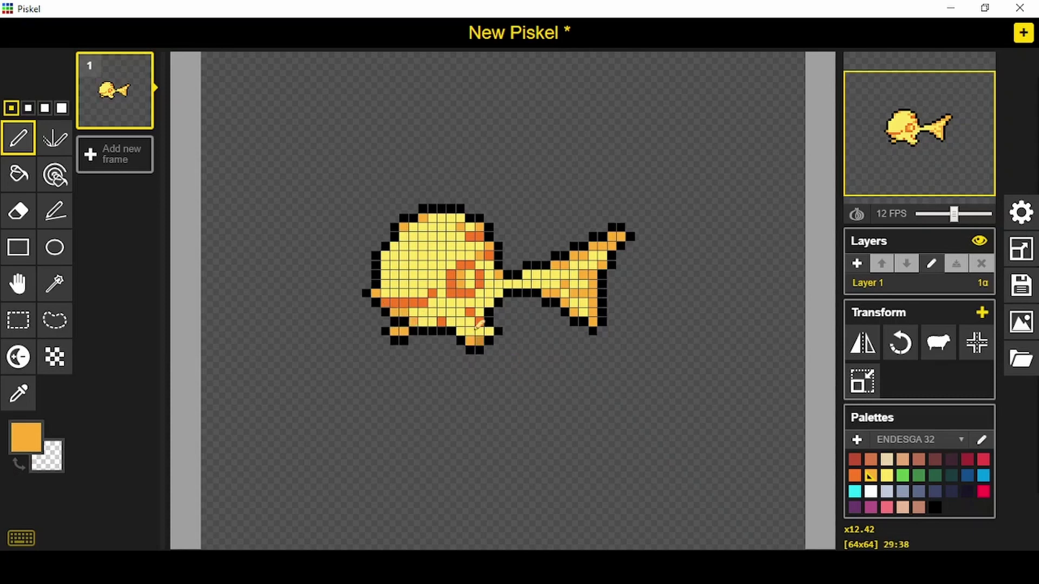
- Draw a white eye with a black pupil and a white highlight
left_click(869, 491)
left_click_drag(385, 284, 393, 252)
left_click(934, 507)
left_click(393, 275)
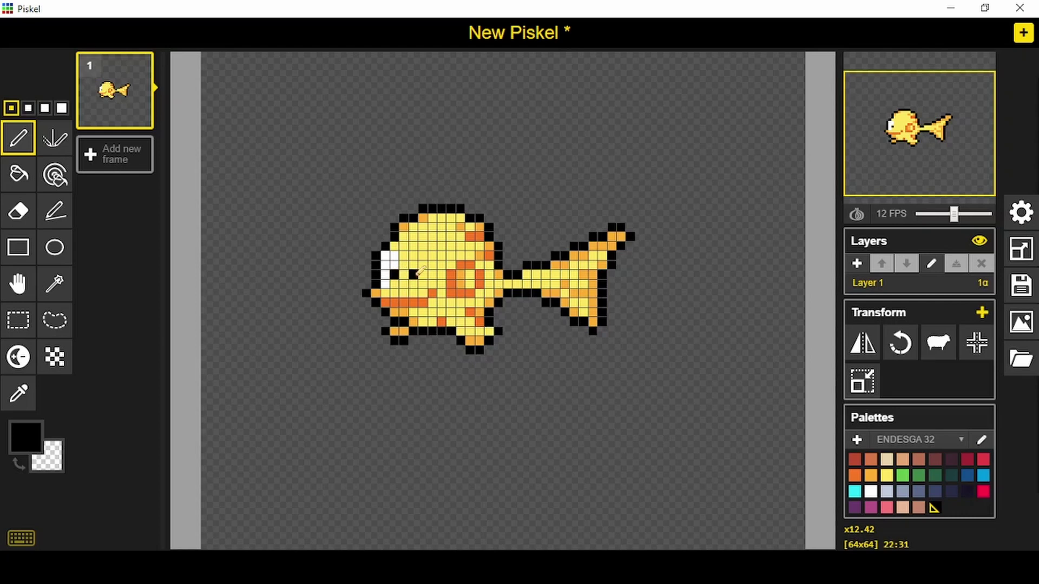
left_click(426, 266)
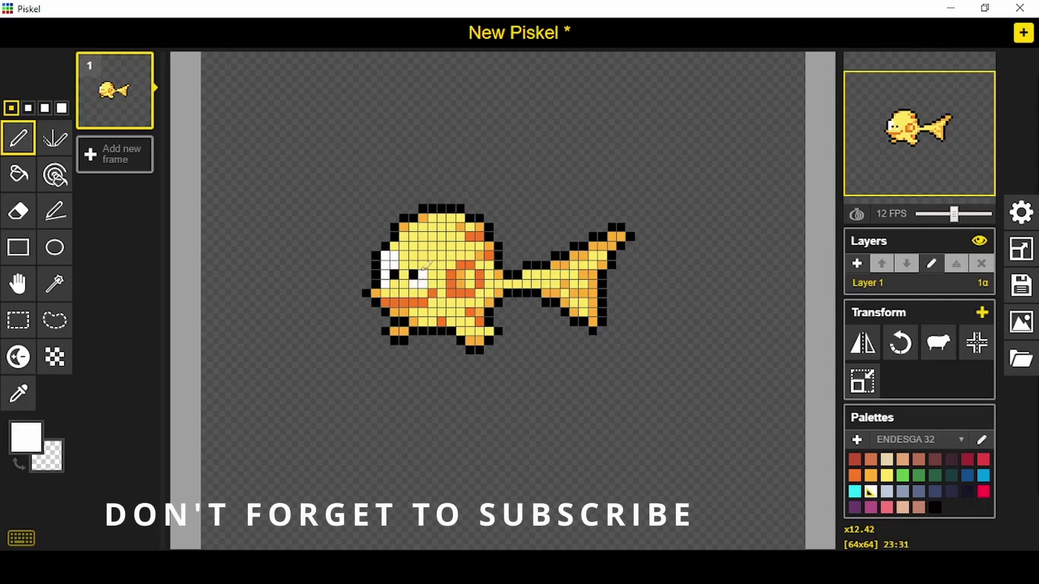
left_click(869, 475)
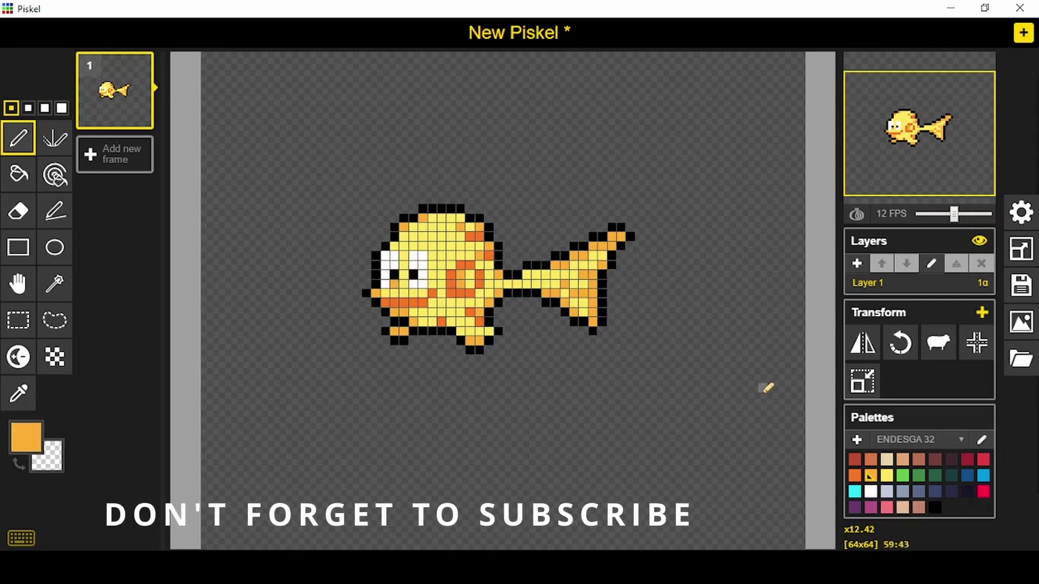
- Add frame 2 and draw a new black fish outline with a black eye pixel
left_click(117, 155)
key("d")
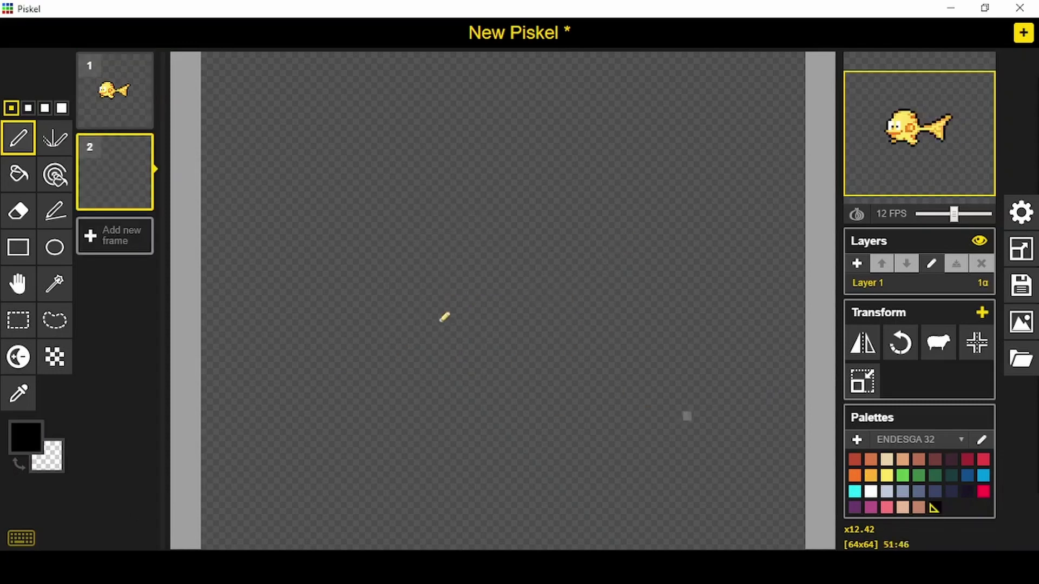
left_click(483, 347)
left_click(462, 350)
left_click(489, 340)
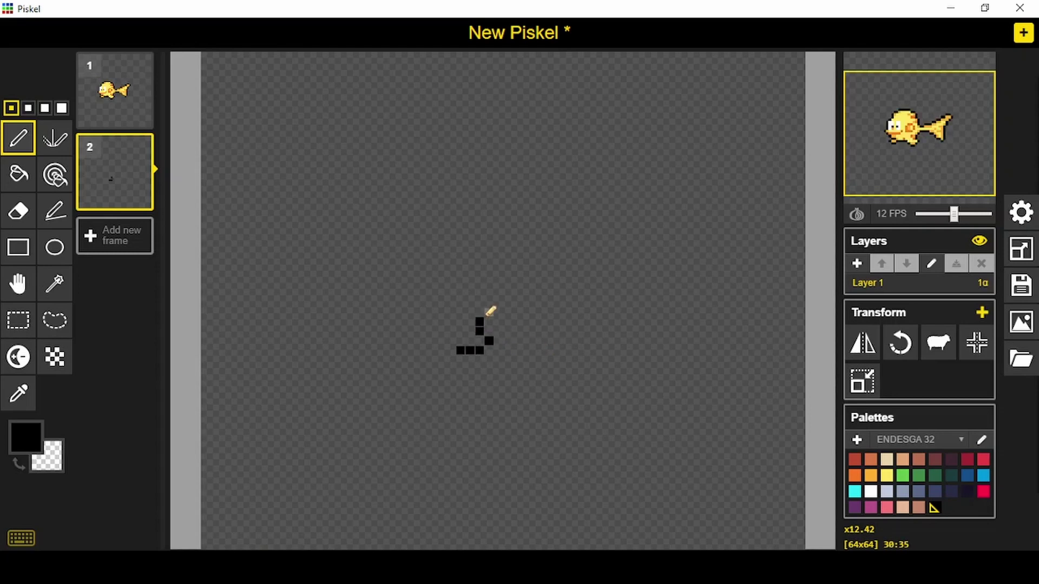
mouse_move(487, 315)
left_mouse_down()
mouse_move(516, 294)
mouse_move(544, 294)
mouse_move(599, 329)
mouse_move(609, 306)
mouse_move(602, 283)
mouse_move(637, 247)
mouse_move(621, 223)
mouse_move(514, 270)
mouse_move(490, 215)
mouse_move(428, 207)
mouse_move(375, 250)
mouse_move(379, 291)
mouse_move(371, 282)
mouse_move(357, 293)
mouse_move(456, 338)
mouse_move(422, 351)
left_mouse_up()
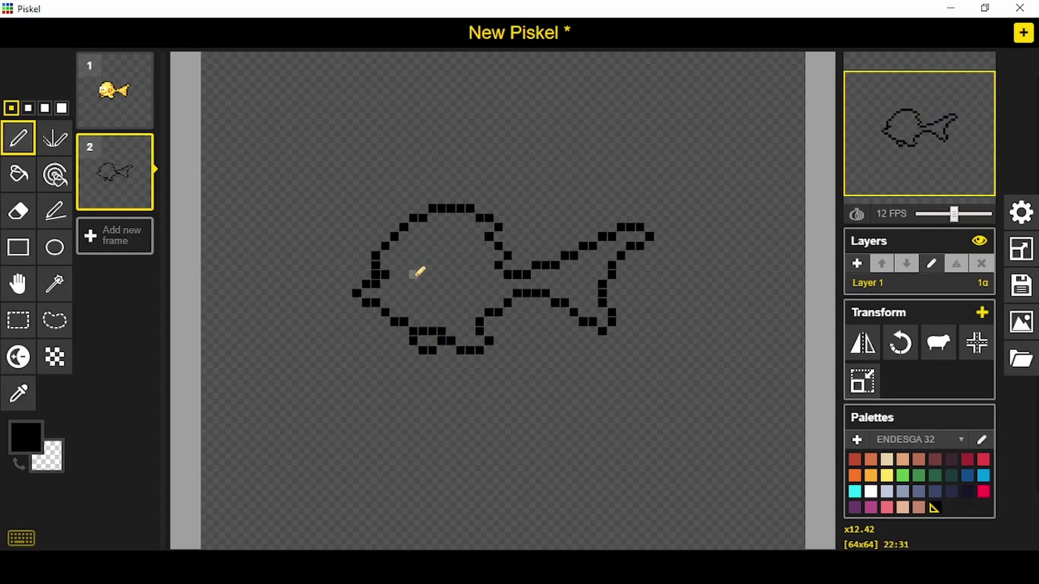
left_click(403, 275)
- Paint frame 2's eye white and add two orange accents on the head
left_click(871, 491)
mouse_move(385, 284)
left_mouse_down()
mouse_move(385, 254)
mouse_move(408, 250)
mouse_move(413, 286)
mouse_move(402, 286)
left_mouse_up()
left_click(870, 475)
left_click(403, 236)
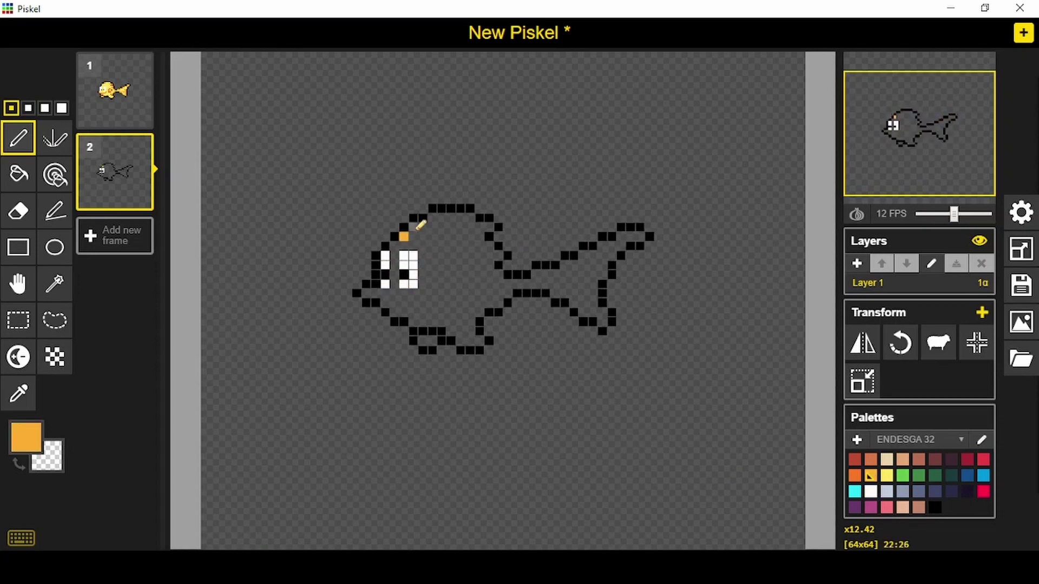
left_click(489, 227)
- Pen a deep orange mouth line and body spots, then fill the body and tail yellow
left_click(854, 475)
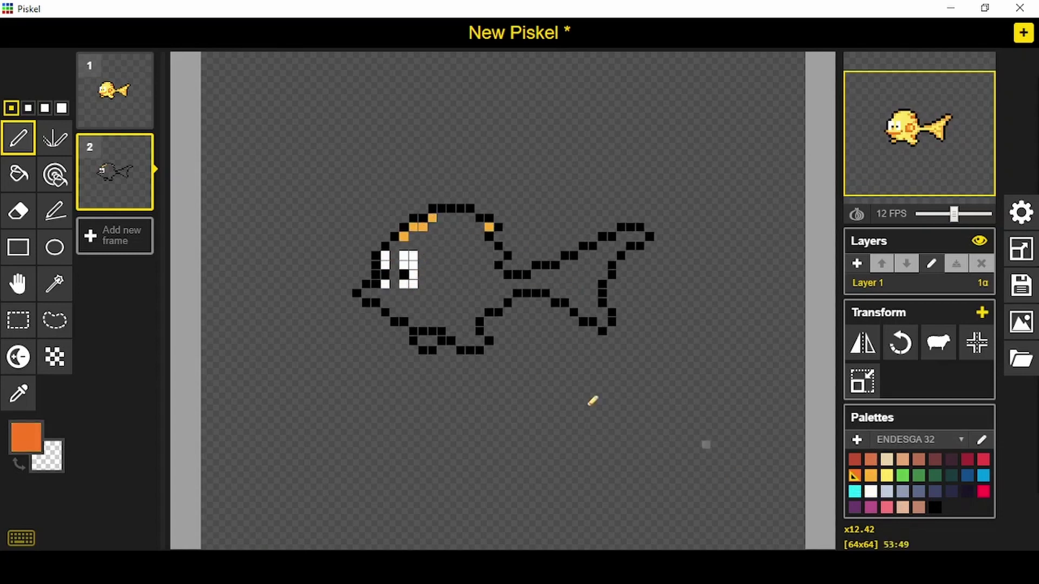
mouse_move(401, 302)
left_mouse_down()
mouse_move(478, 275)
mouse_move(442, 284)
mouse_move(463, 270)
left_mouse_up()
left_click(442, 321)
left_click(871, 475)
key("greater")
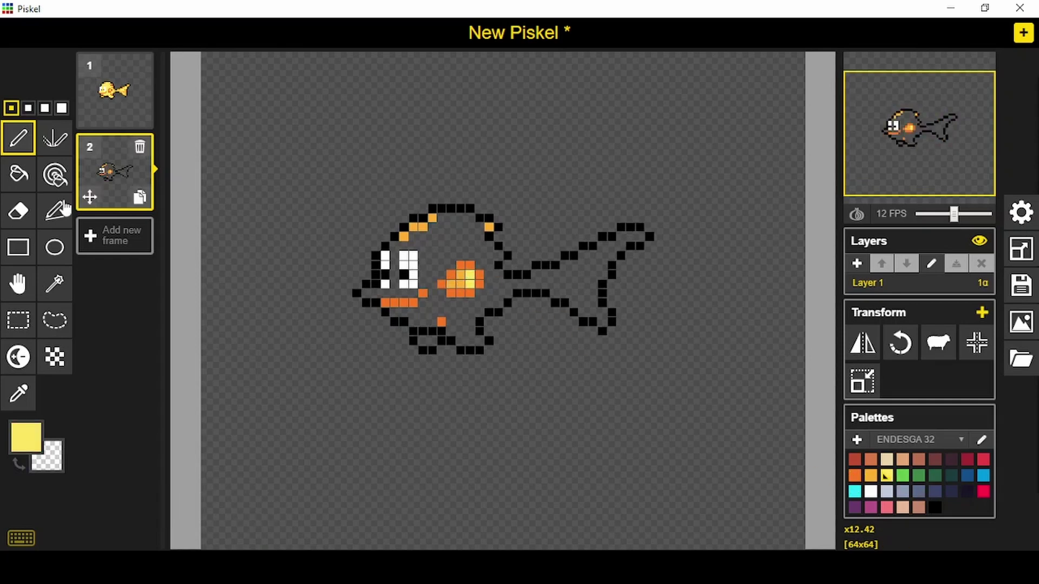
left_click(18, 174)
left_click(451, 249)
- Shade the top, upper back and belly fin of the frame 2 fish orange
left_click(871, 475)
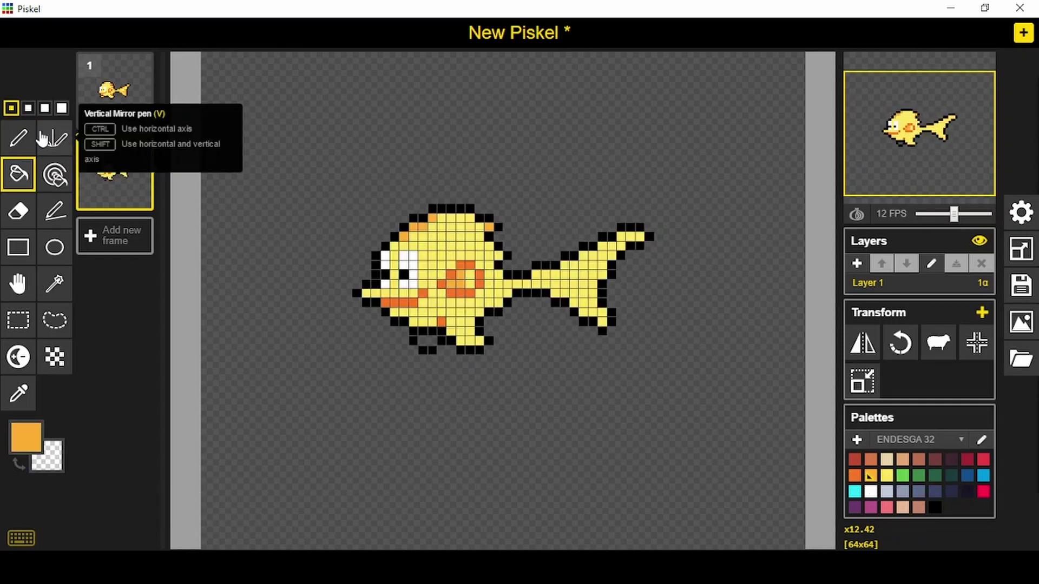
left_click(18, 137)
left_click(461, 225)
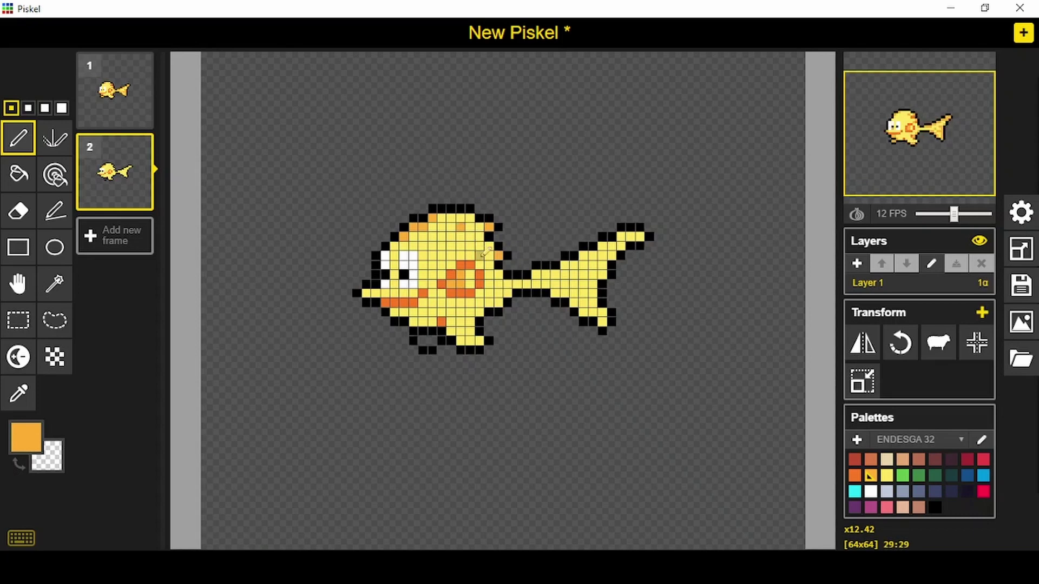
left_click_drag(499, 253, 498, 268)
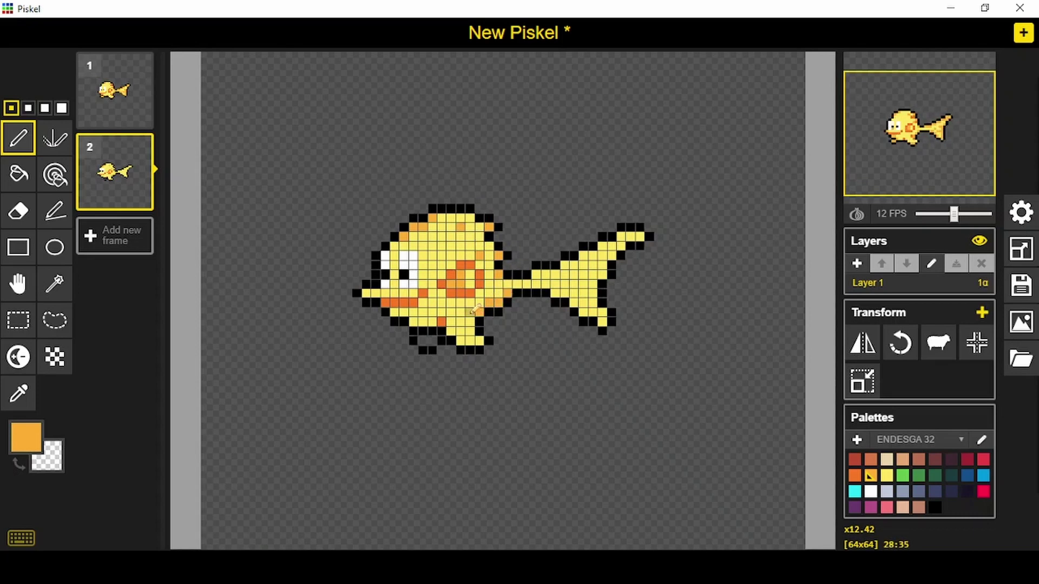
left_click_drag(474, 309, 474, 341)
- Add deeper orange along the upper back edge and lighter orange on the lower fin and tail
key("less")
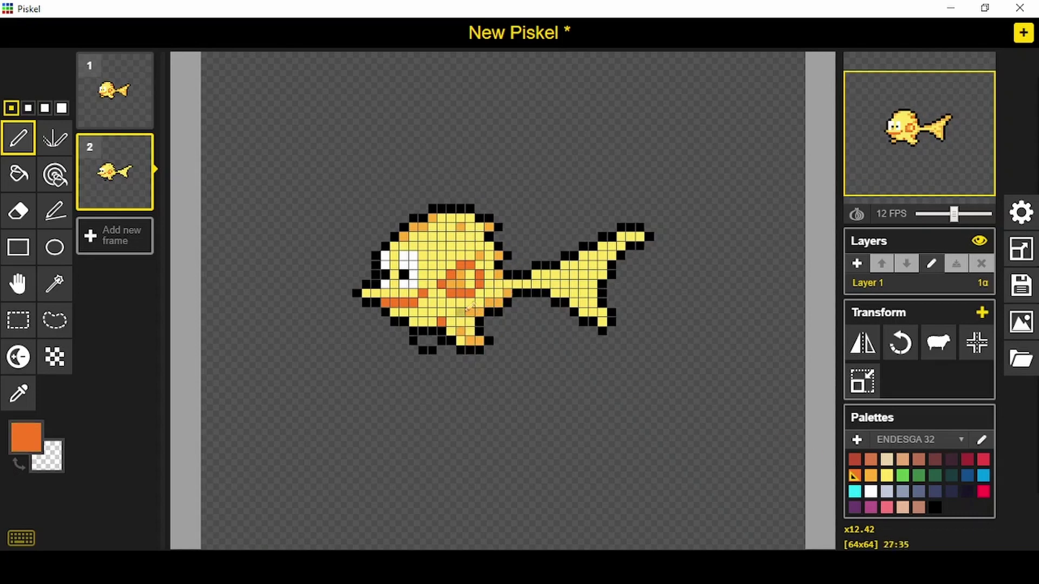
left_click(494, 255)
left_click(473, 223)
left_click(501, 251)
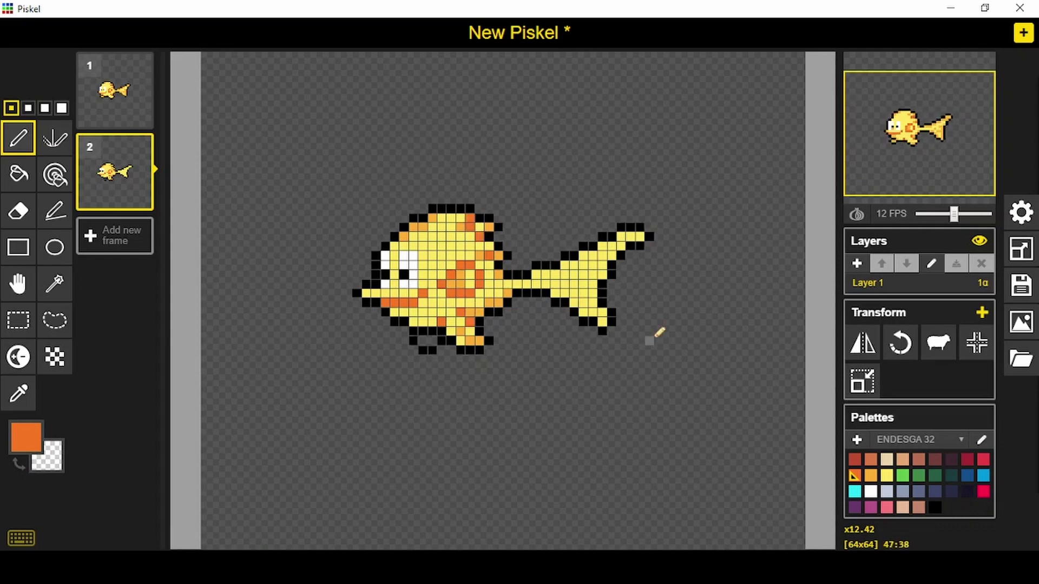
left_click(871, 475)
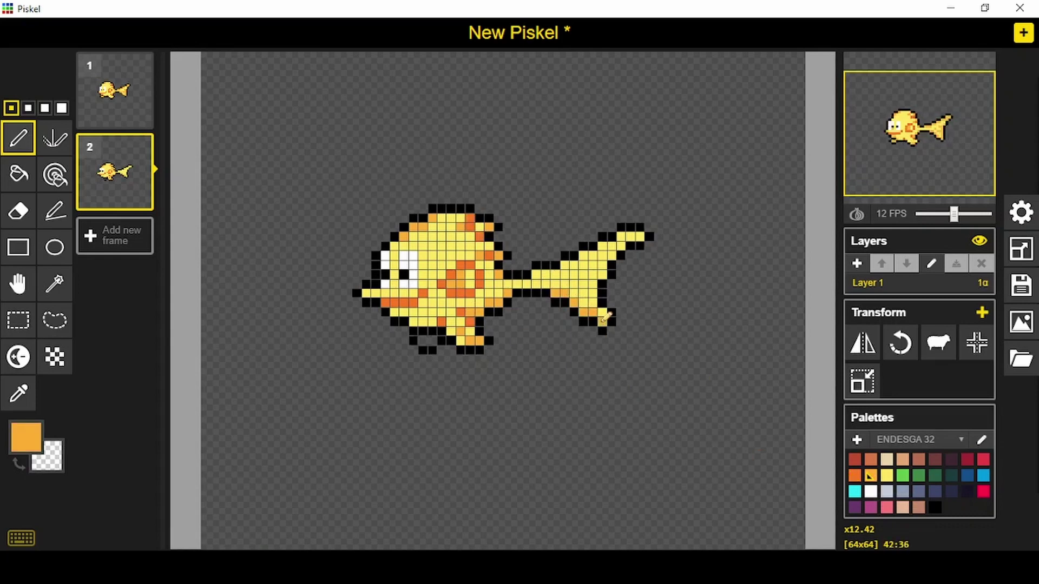
mouse_move(605, 318)
left_mouse_down()
mouse_move(609, 250)
mouse_move(633, 236)
mouse_move(568, 268)
mouse_move(600, 294)
left_mouse_up()
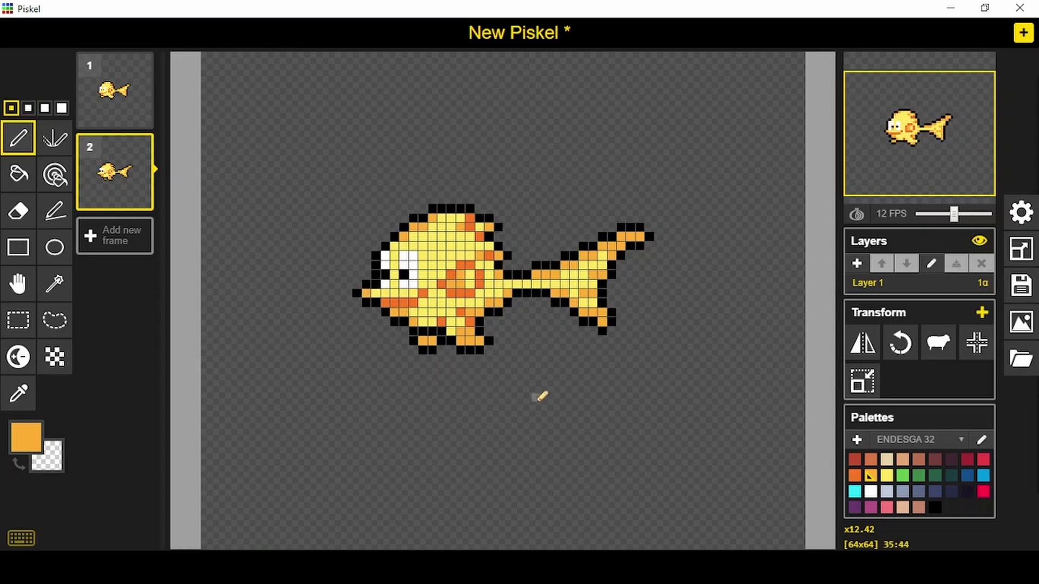
- Add frame 3 and trace a black outline of the fish's round body and forked tail
left_click(124, 235)
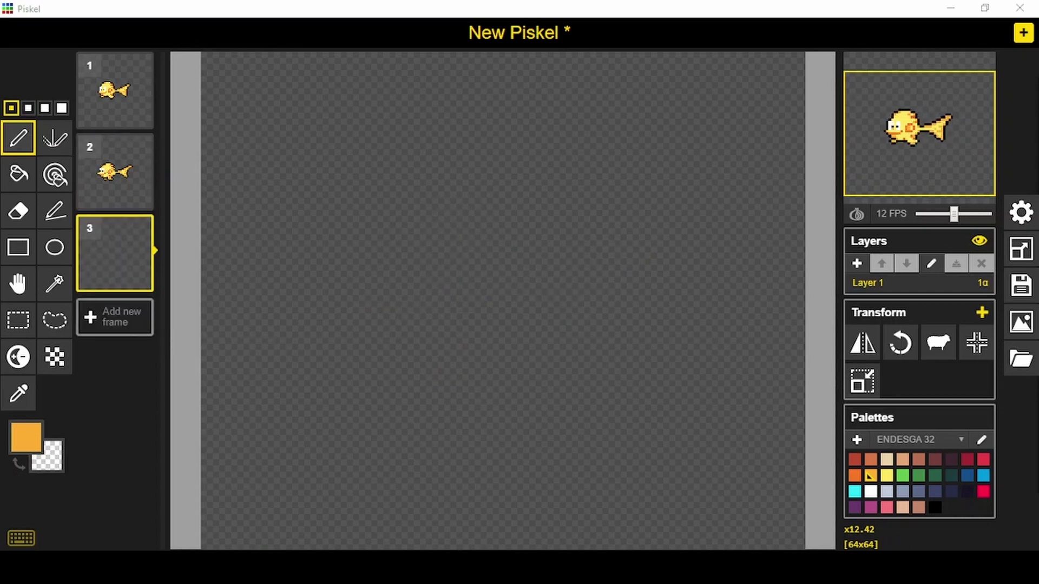
key("d")
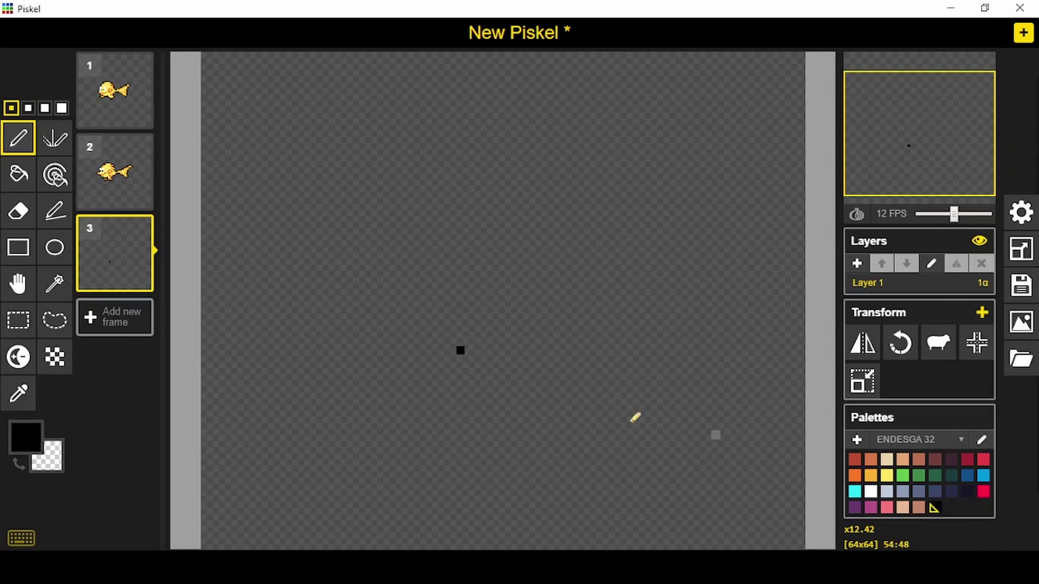
left_click(450, 351)
mouse_move(440, 341)
left_mouse_down()
mouse_move(510, 302)
mouse_move(571, 293)
mouse_move(612, 321)
mouse_move(622, 218)
mouse_move(627, 227)
mouse_move(512, 275)
mouse_move(479, 215)
mouse_move(453, 206)
mouse_move(398, 219)
mouse_move(363, 298)
mouse_move(407, 321)
mouse_move(418, 362)
mouse_move(424, 353)
left_mouse_up()
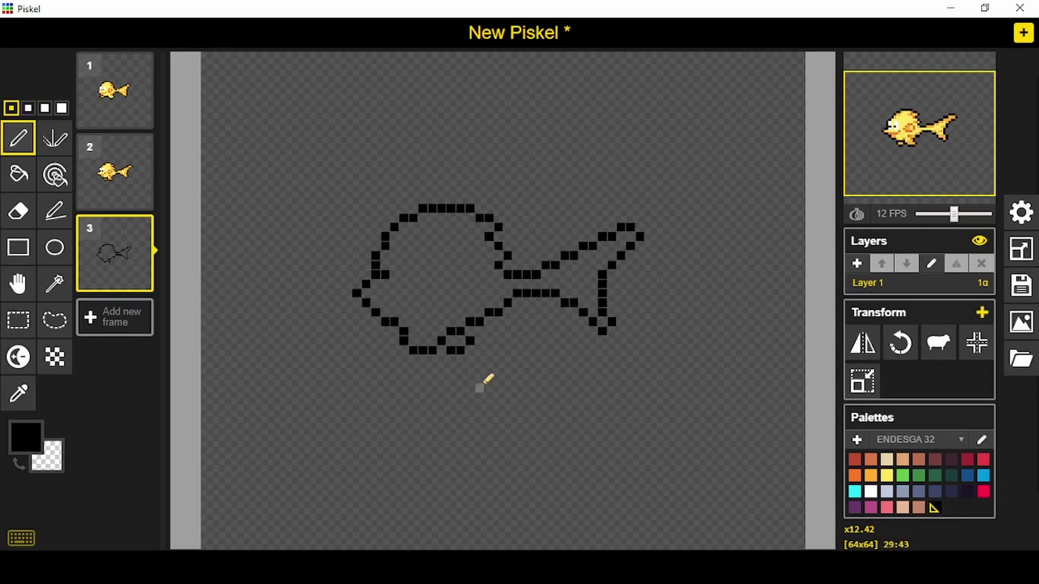
- Paint frame 3's eye white and fill the fish body and tail yellow
left_click(870, 492)
left_click_drag(385, 284, 394, 251)
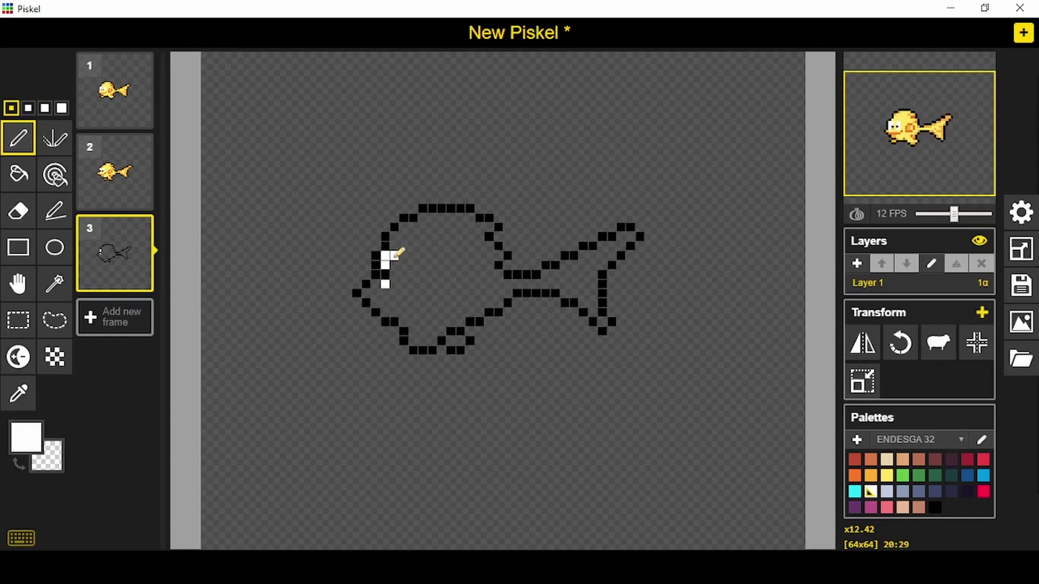
left_click(18, 176)
left_click(886, 475)
left_click(440, 269)
- Draw the orange mouth plus orange pixels and a short stroke on the face and body
left_click(854, 475)
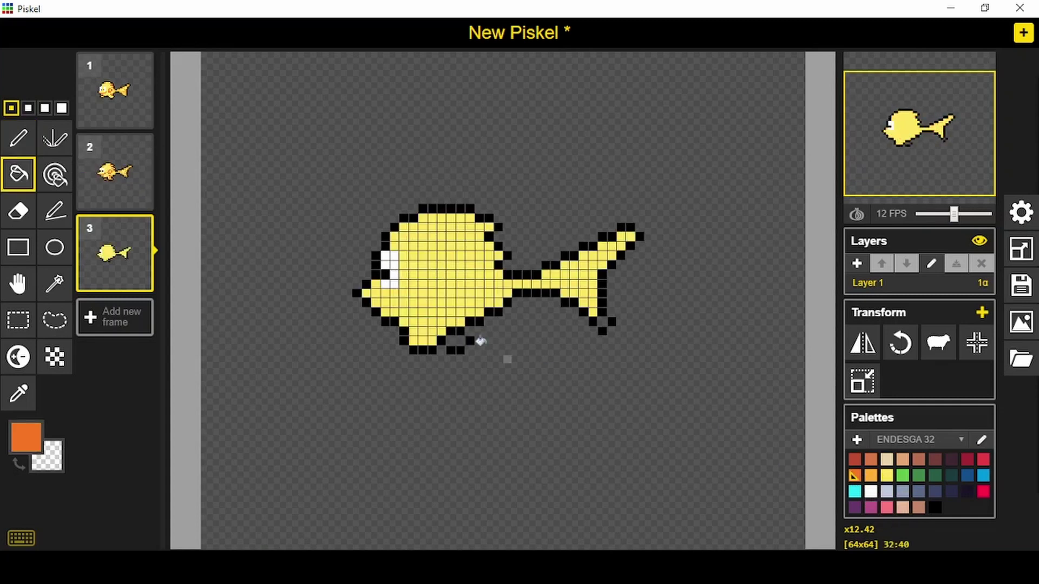
key("p")
left_click_drag(375, 302, 395, 302)
left_click(404, 293)
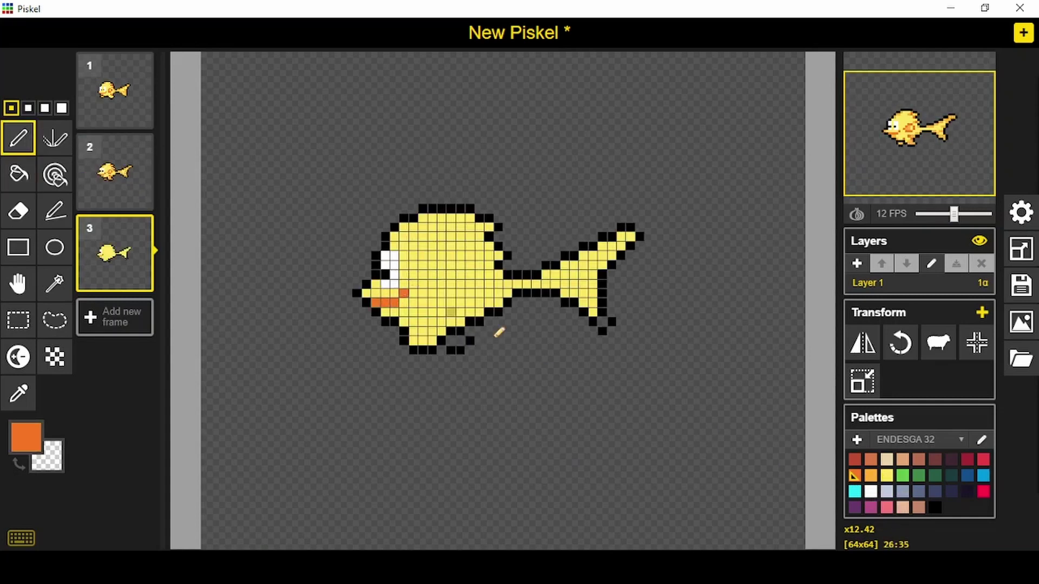
left_click(413, 321)
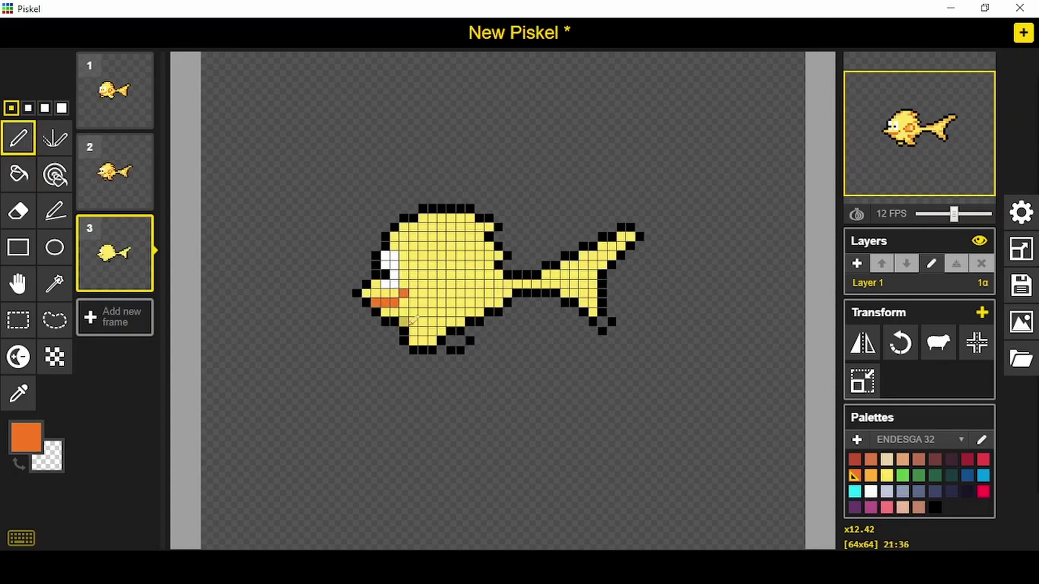
left_click(423, 283)
mouse_move(433, 293)
left_mouse_down()
mouse_move(445, 292)
mouse_move(430, 282)
mouse_move(447, 269)
left_mouse_up()
- Shade the ring centre, top edge, belly, fins and lower-right body with lighter orange
left_click(870, 476)
mouse_move(396, 235)
left_mouse_down()
mouse_move(419, 219)
mouse_move(490, 230)
mouse_move(492, 254)
left_mouse_up()
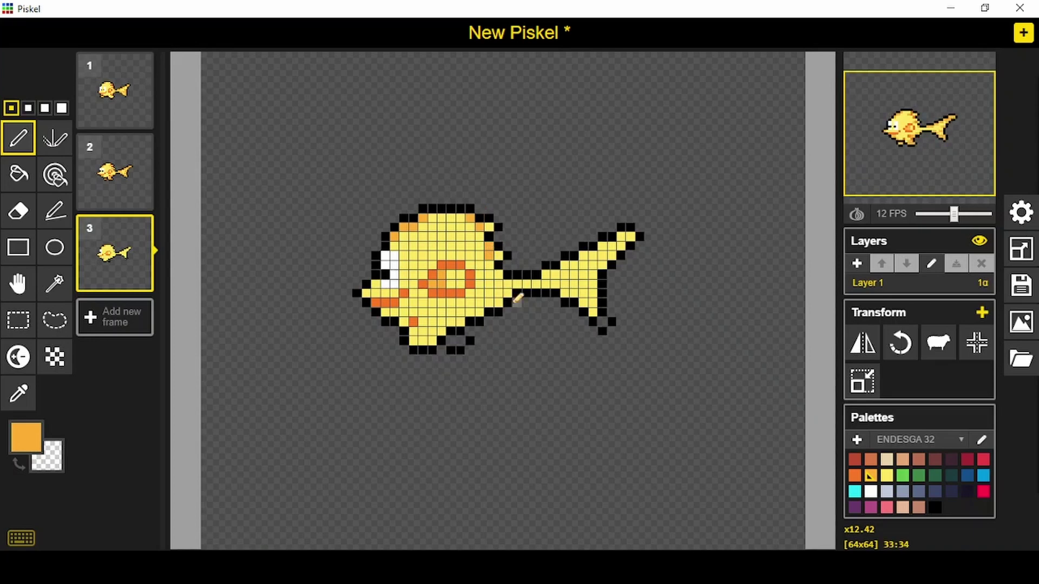
mouse_move(457, 340)
left_mouse_down()
mouse_move(413, 330)
mouse_move(389, 308)
left_mouse_up()
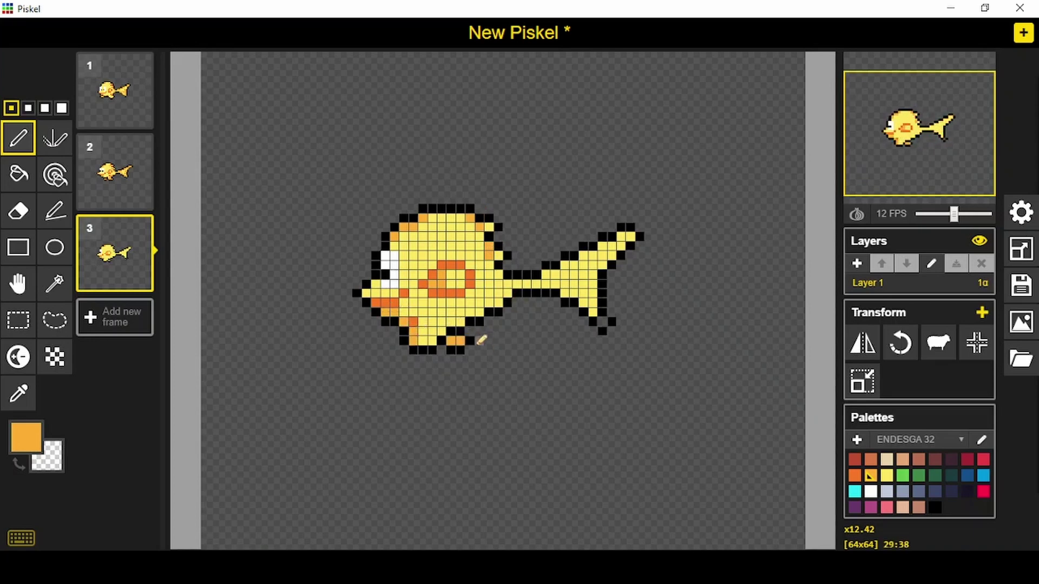
mouse_move(481, 339)
left_mouse_down()
mouse_move(512, 292)
mouse_move(631, 238)
mouse_move(598, 270)
mouse_move(612, 312)
mouse_move(601, 324)
left_mouse_up()
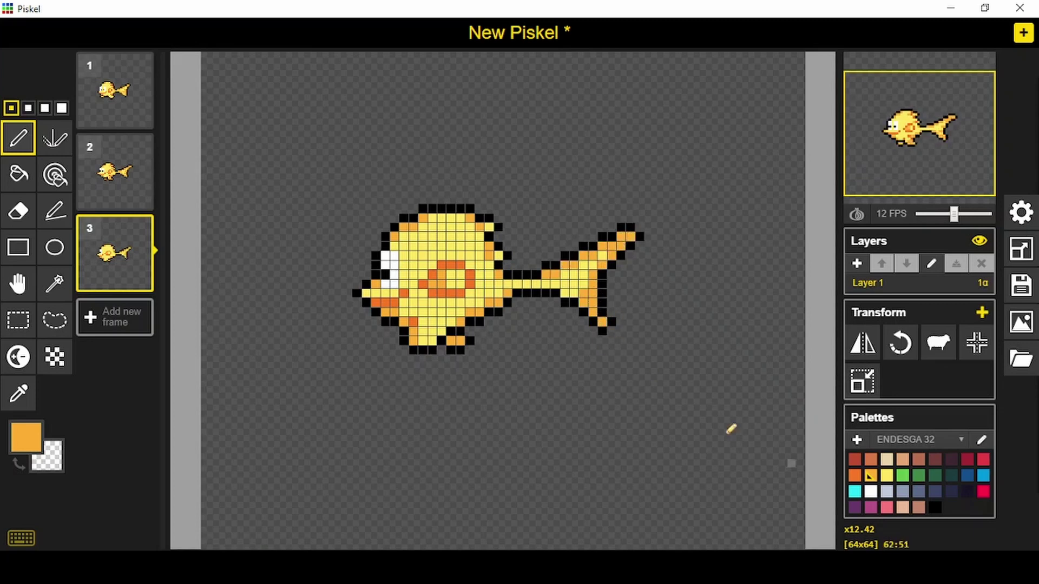
key("greater")
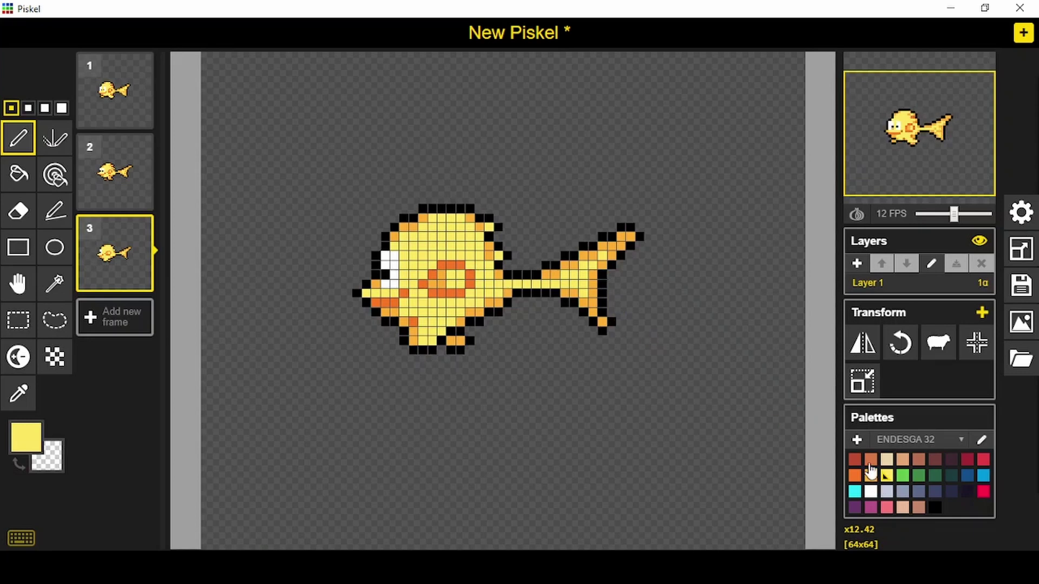
key("less")
left_click_drag(422, 340, 432, 340)
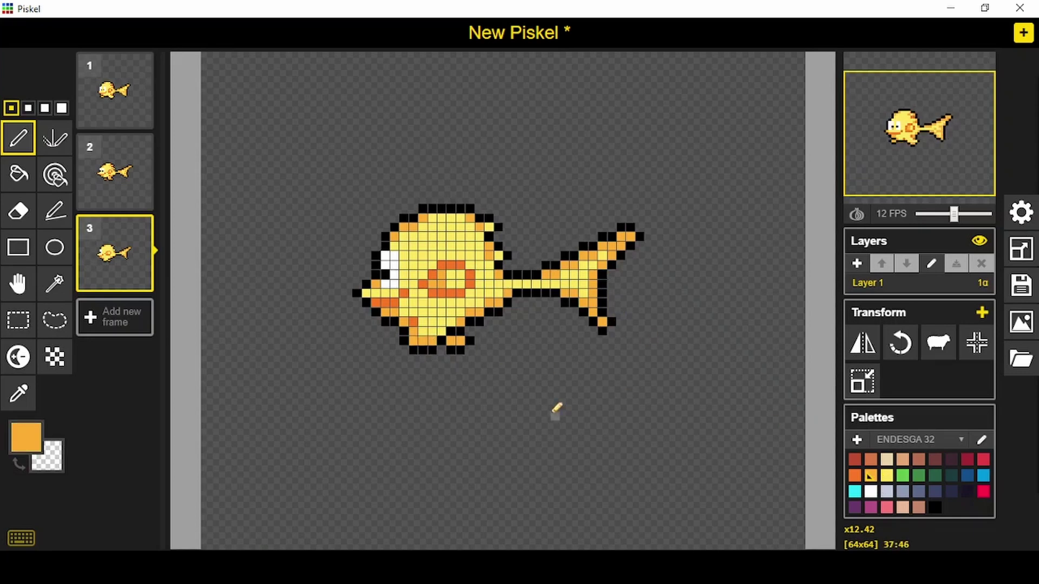
- Add darker orange accents on the lower body, upper body and head
left_click(852, 477)
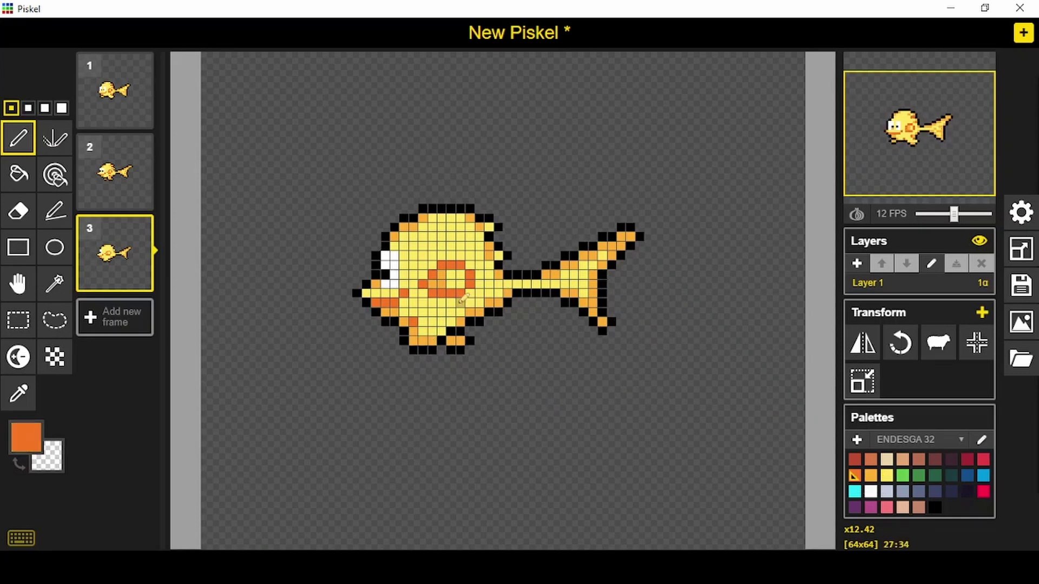
left_click(441, 324)
left_click(489, 255)
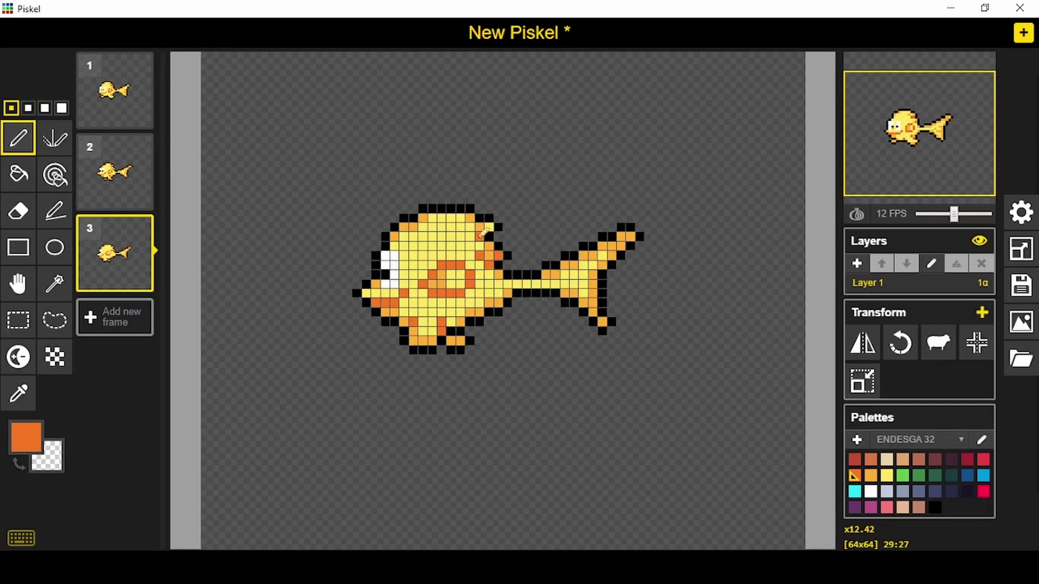
left_click_drag(486, 231, 470, 222)
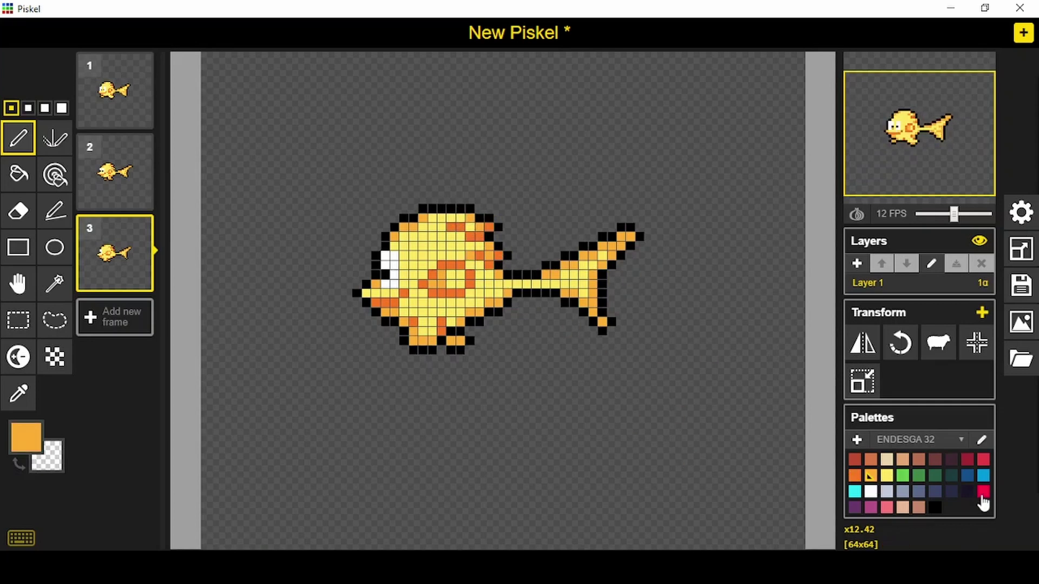
- Fill all three frames' backgrounds red and open the full-screen animation preview
left_click(18, 173)
left_click(355, 103)
key("Up")
left_click(297, 102)
key("Up")
left_click(324, 163)
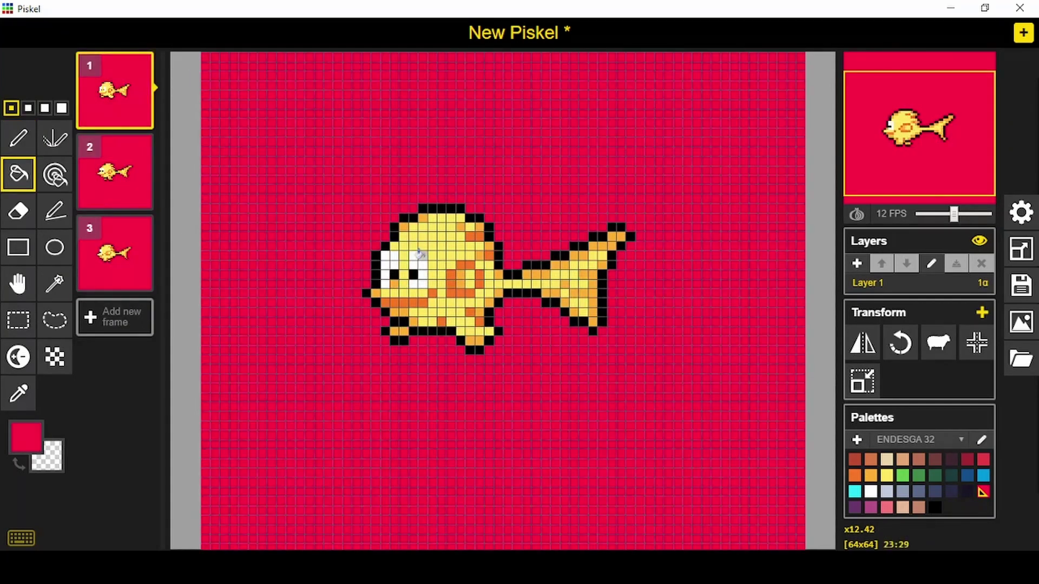
left_click(974, 73)
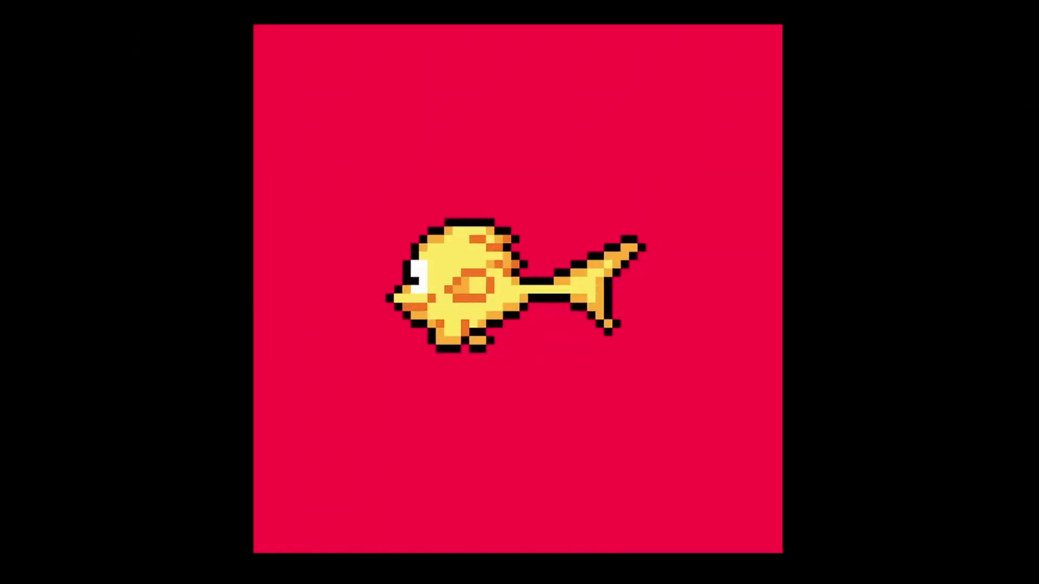